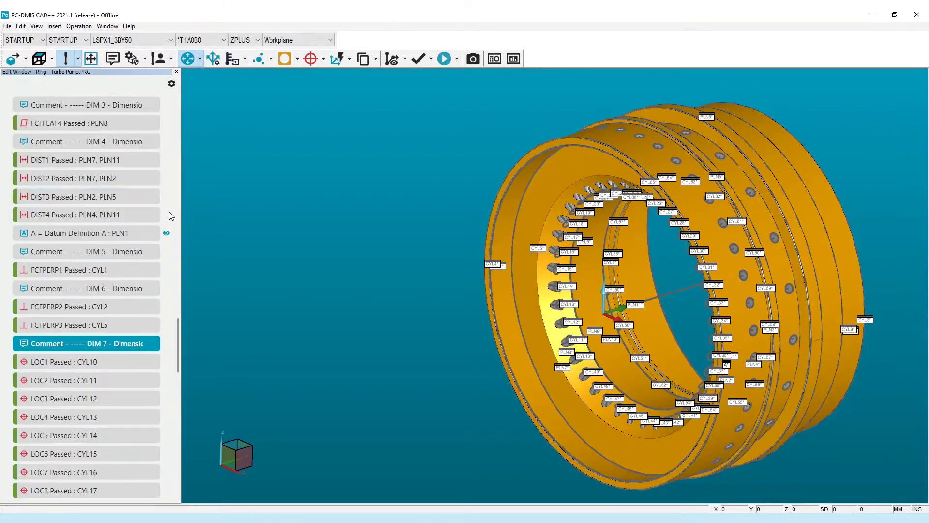
# Switch the edit window from the T1A0B0 tip step to Command Mode code display
pyautogui.moveTo(177, 338); pyautogui.dragTo(180, 97)
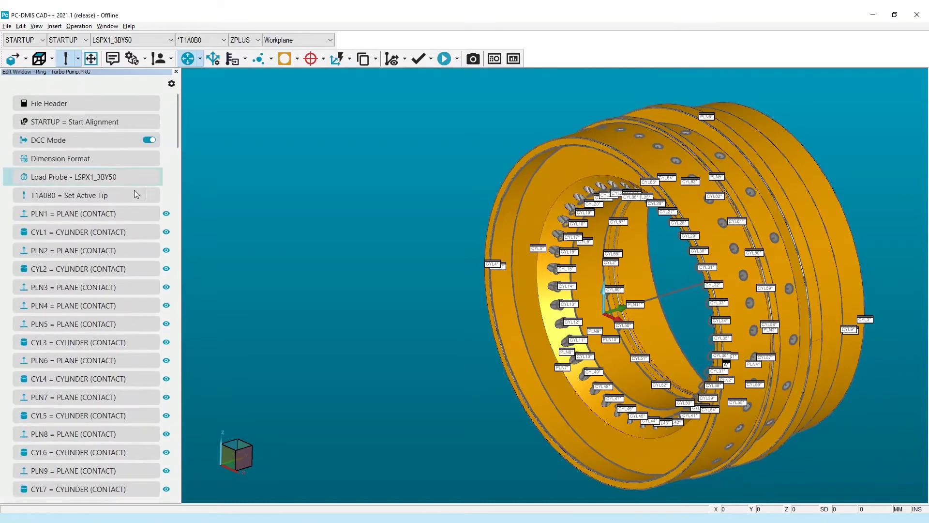
pyautogui.click(116, 196)
pyautogui.click(36, 26)
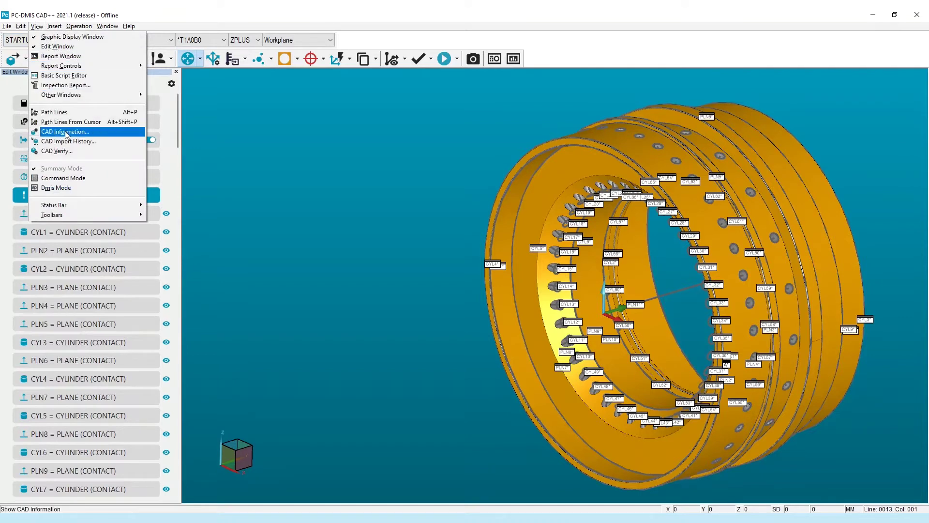
pyautogui.click(72, 179)
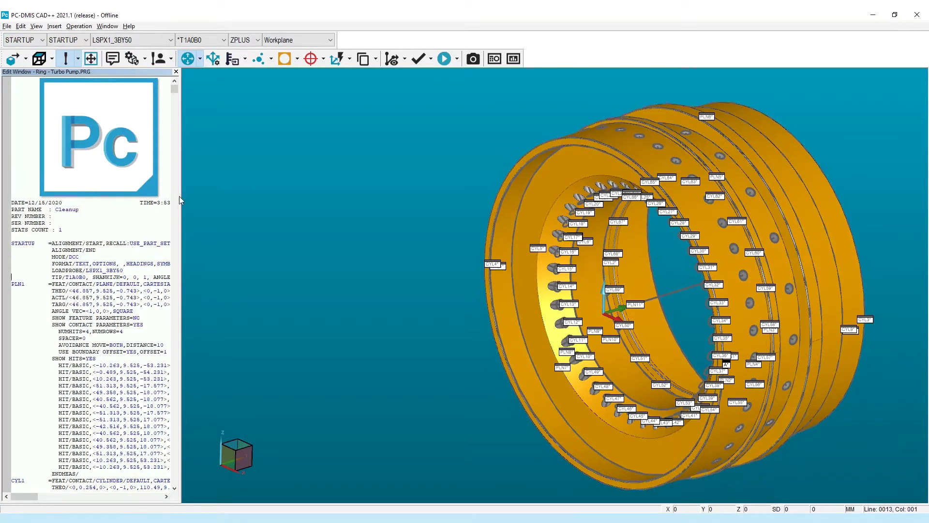
# Widen the edit window and scroll to the CYL12–CYL13 hit code
pyautogui.moveTo(180, 196); pyautogui.dragTo(352, 203)
pyautogui.moveTo(347, 89); pyautogui.dragTo(351, 175)
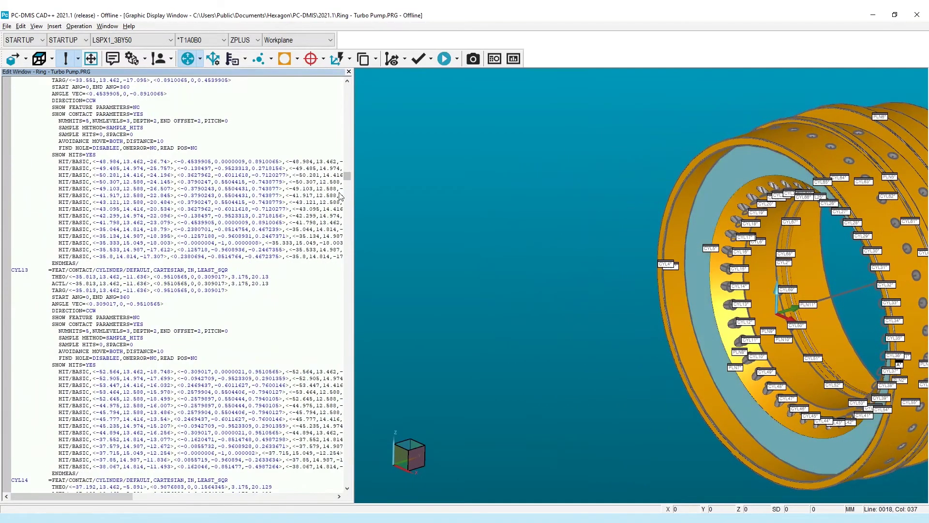
pyautogui.click(253, 243)
pyautogui.click(289, 385)
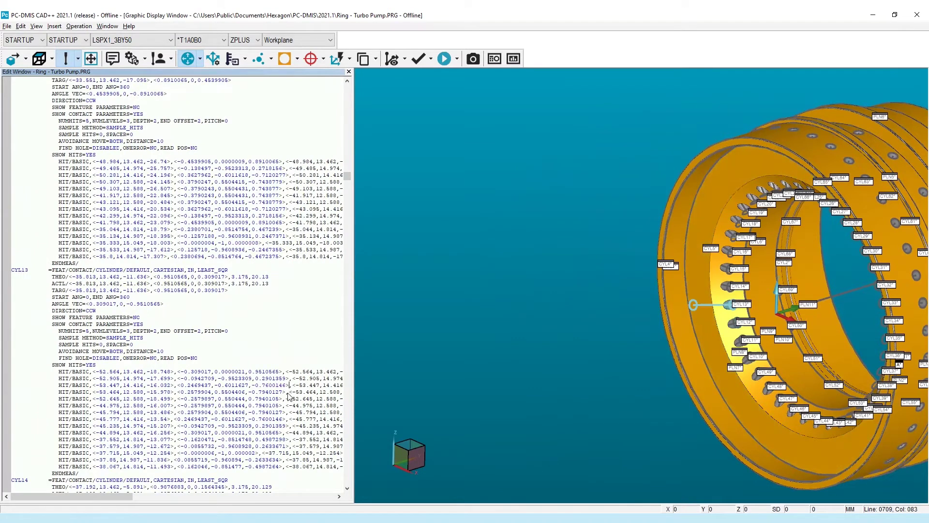
pyautogui.scroll(-4, 290, 396)
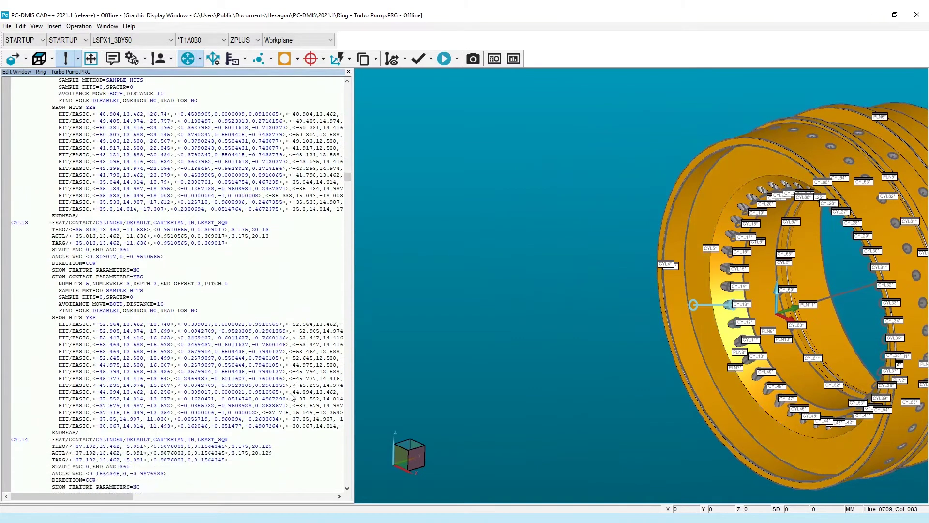
pyautogui.click(36, 27)
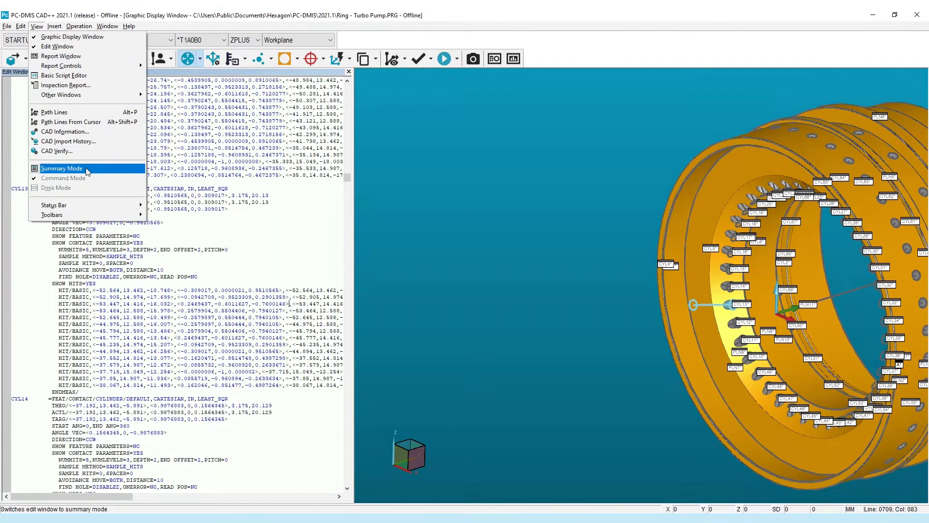
# Return to Summary Mode and narrow the edit window to enlarge the 3-D ring view
pyautogui.click(62, 168)
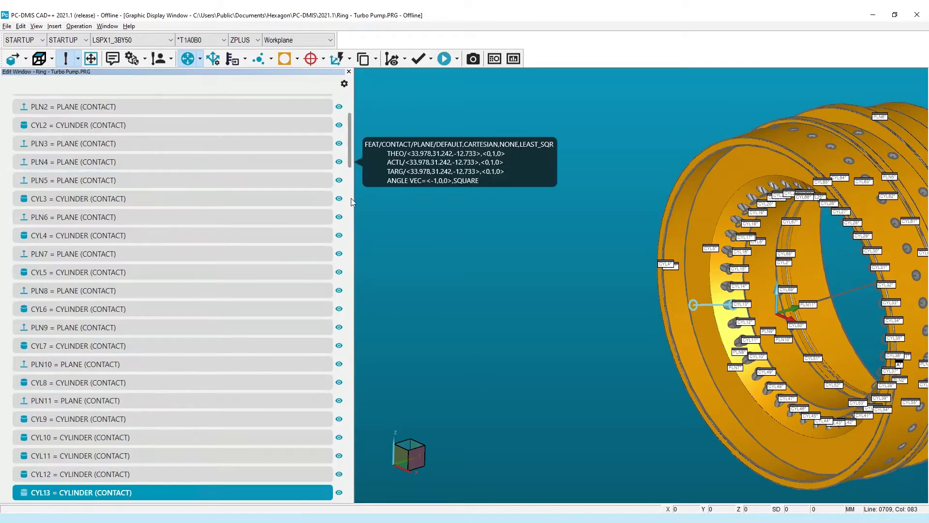
pyautogui.moveTo(353, 200); pyautogui.dragTo(190, 235)
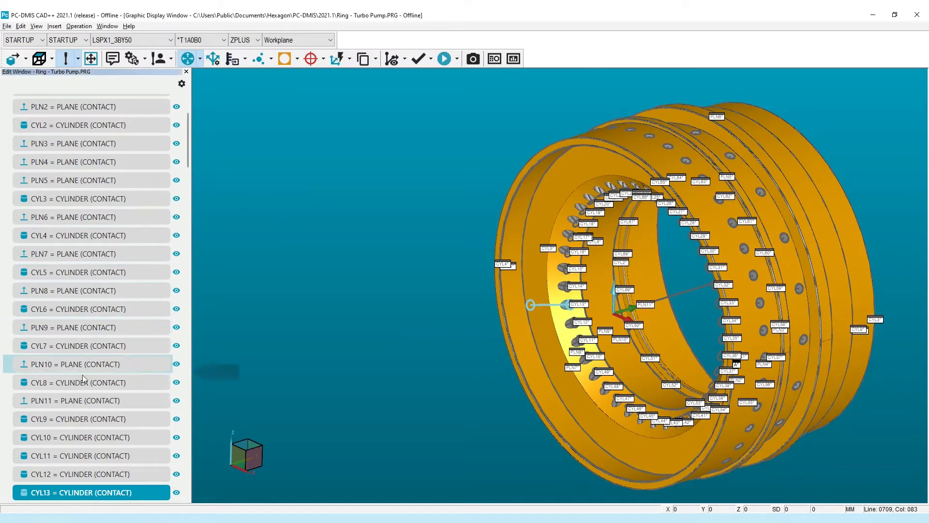
pyautogui.click(75, 420)
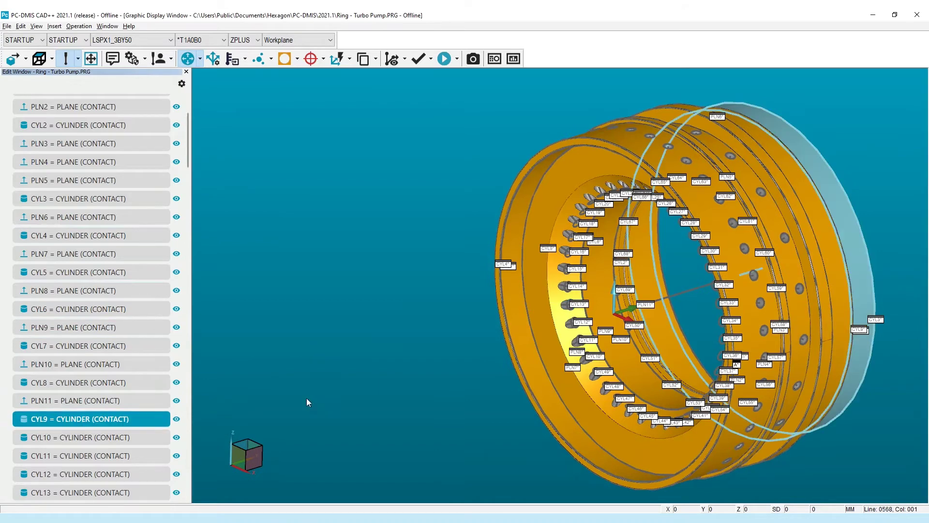
pyautogui.click(138, 439)
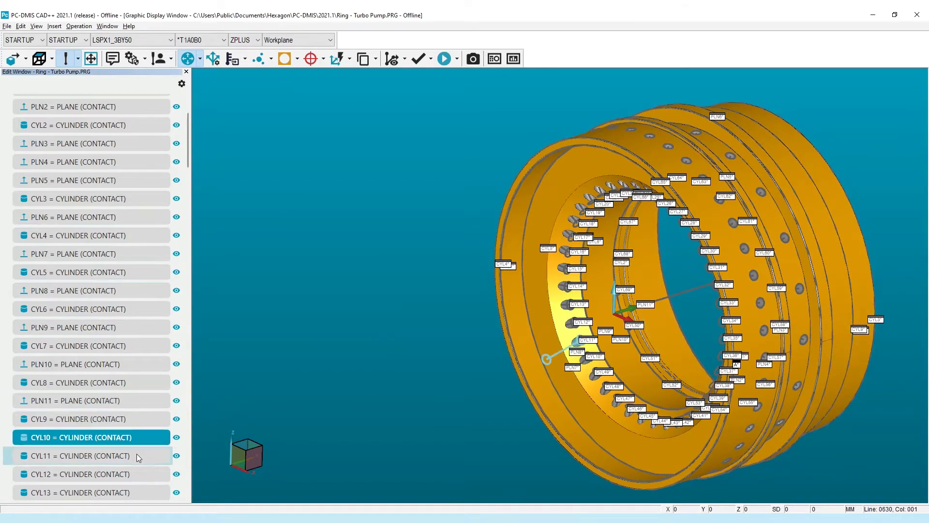
pyautogui.click(136, 454)
pyautogui.scroll(-3, 118, 414)
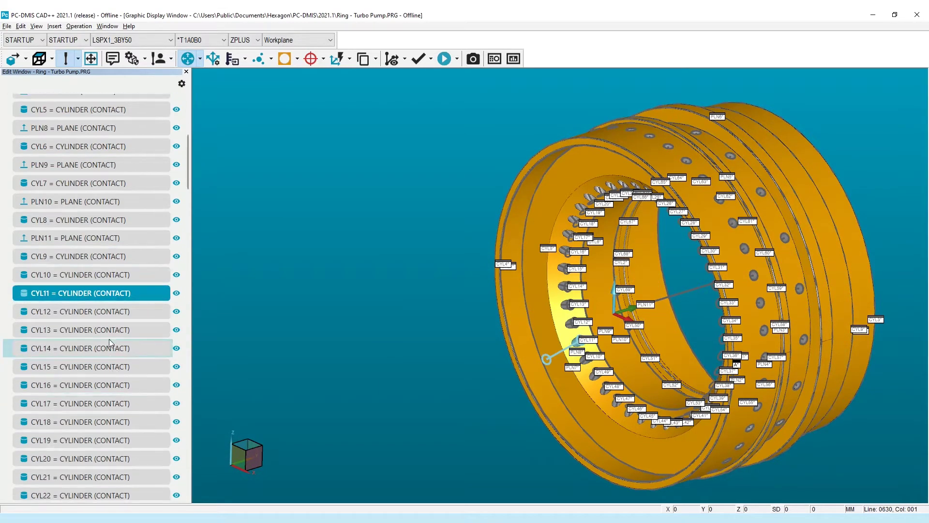
pyautogui.click(118, 310)
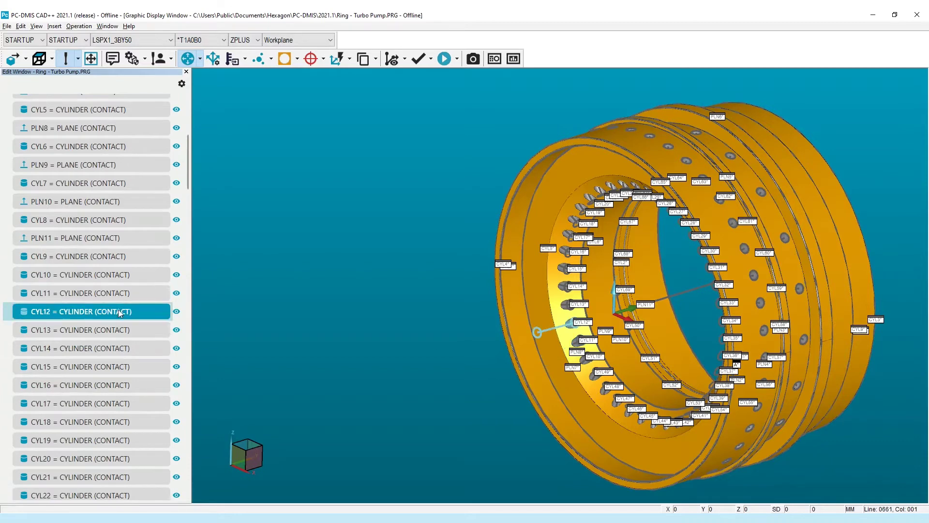
pyautogui.click(129, 335)
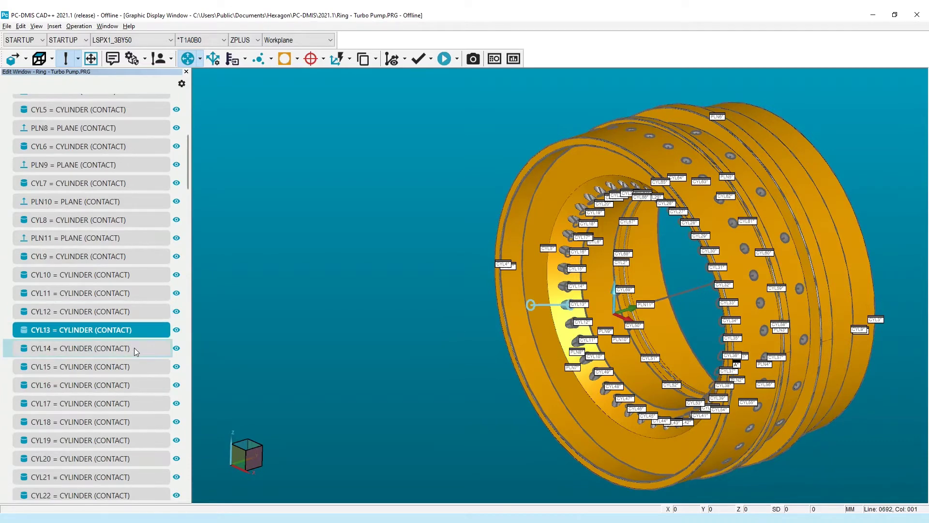
pyautogui.click(134, 347)
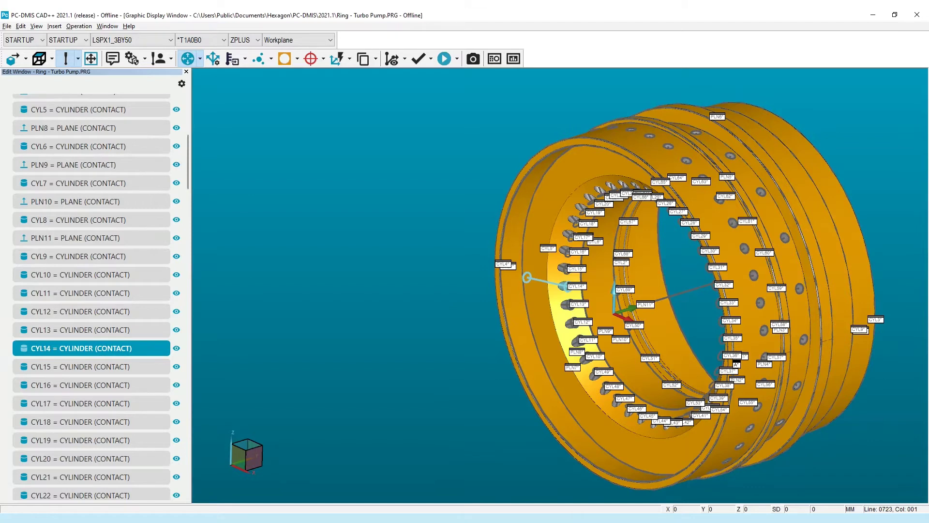
pyautogui.click(139, 258)
# Hide and reshow CYL9, CYL10 and CYL10–CYL12 in the 3-D view
pyautogui.click(177, 256)
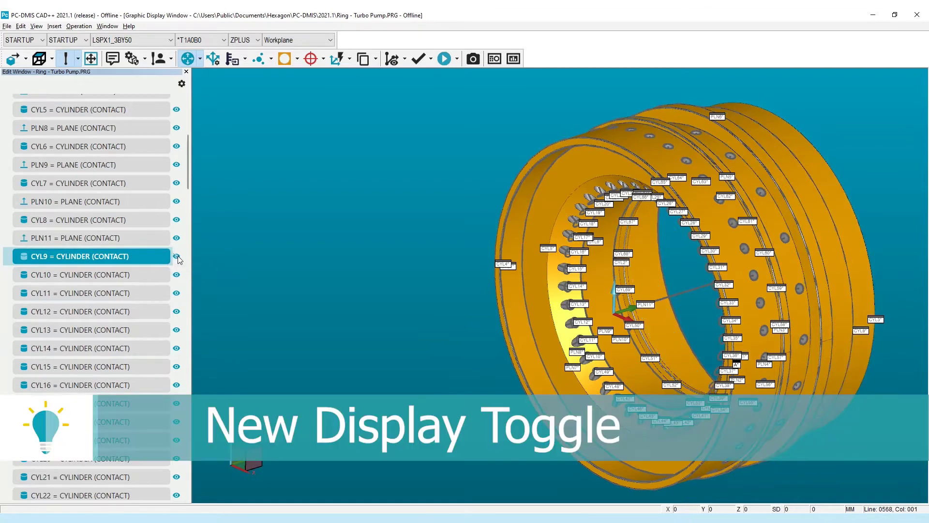
pyautogui.click(177, 257)
pyautogui.click(121, 274)
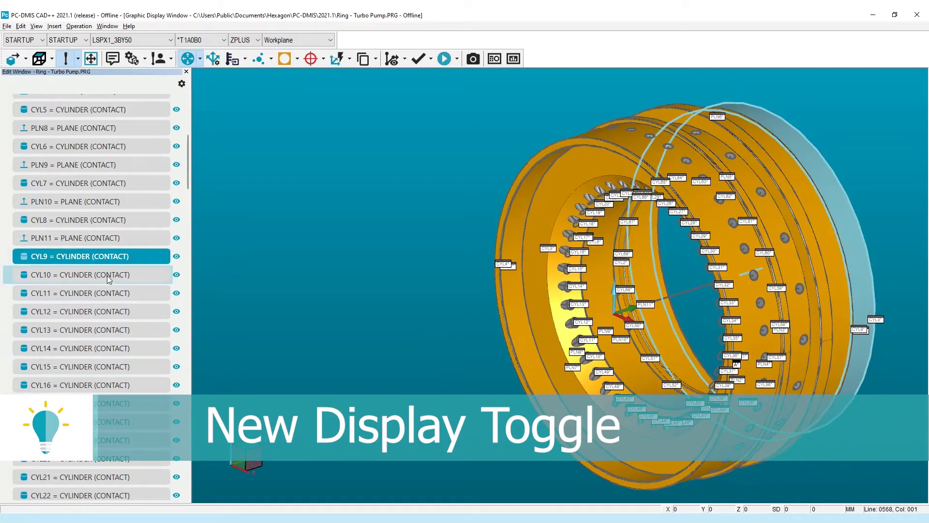
pyautogui.click(177, 276)
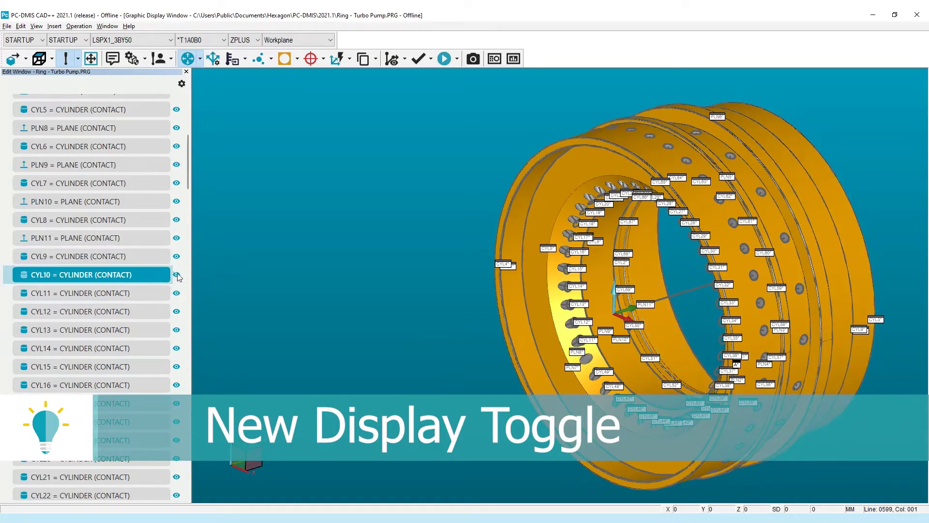
pyautogui.click(177, 275)
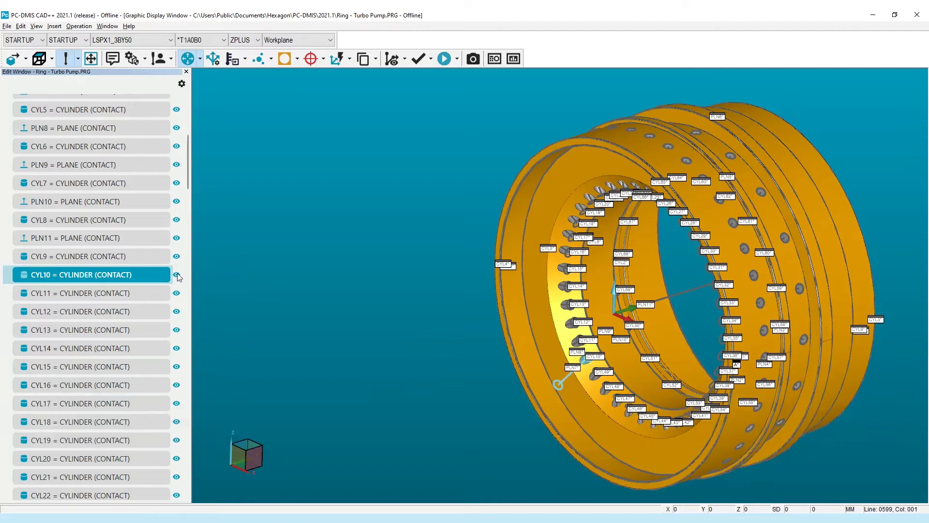
pyautogui.keyDown('shift'); pyautogui.click(123, 314); pyautogui.keyUp('shift')
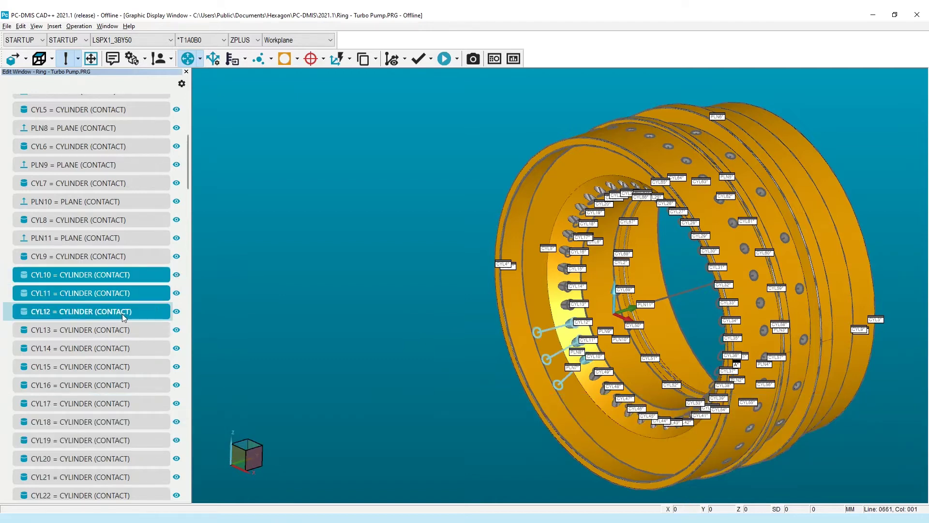
pyautogui.click(178, 275)
pyautogui.click(177, 276)
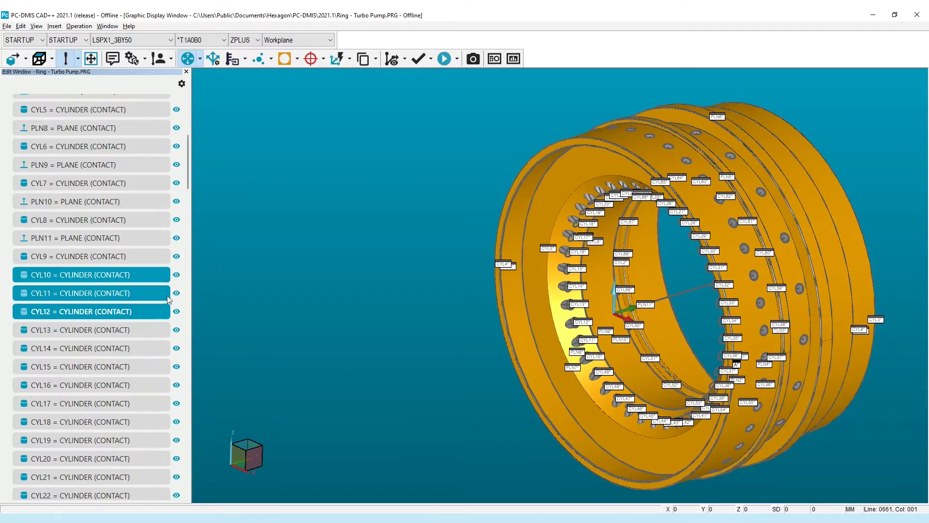
pyautogui.click(130, 331)
# Select cylinders CYL10 through CYL49 and group them as GRP1
pyautogui.click(125, 275)
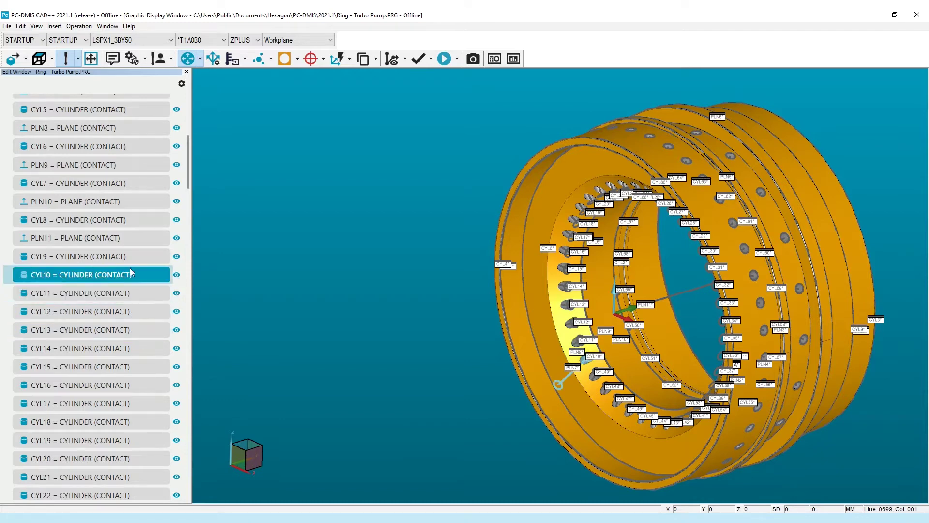
pyautogui.moveTo(188, 166); pyautogui.dragTo(189, 245)
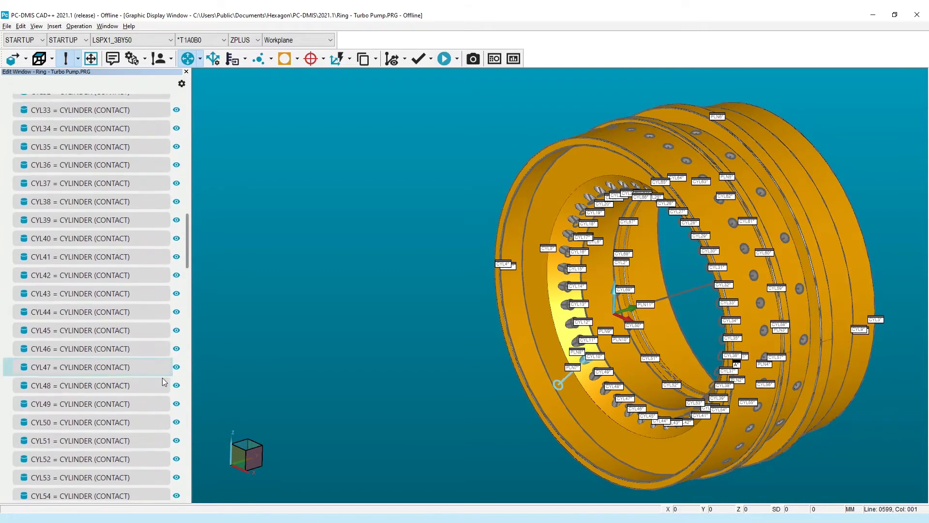
pyautogui.keyDown('shift'); pyautogui.click(117, 404); pyautogui.keyUp('shift')
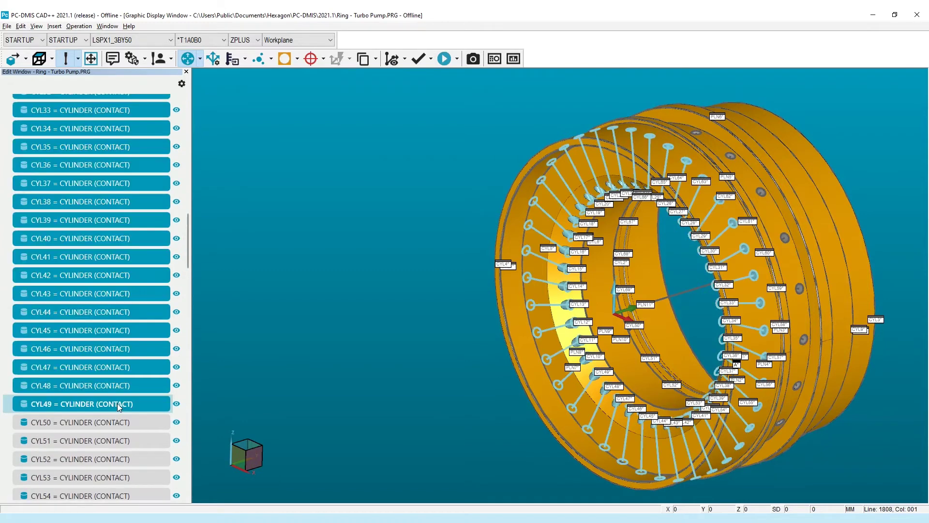
pyautogui.rightClick(138, 330)
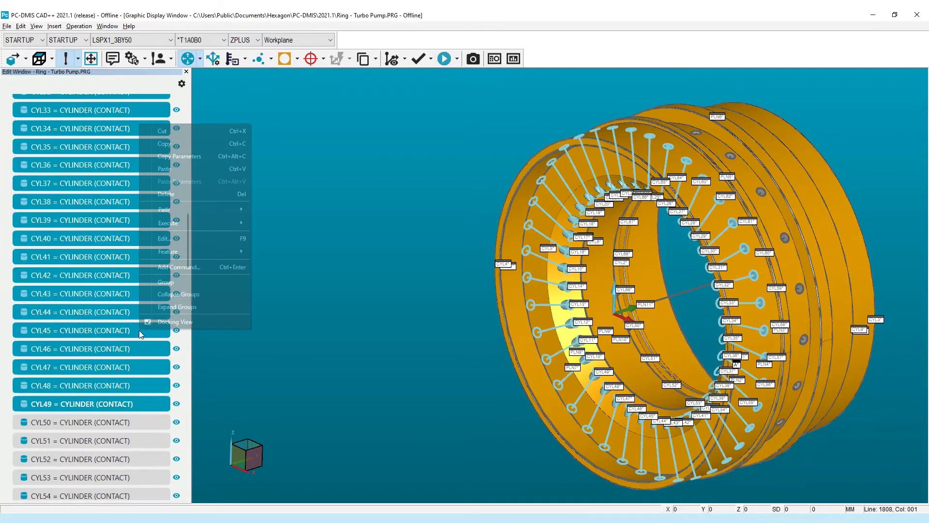
pyautogui.click(173, 283)
# Hide the GRP1 cylinders on the part and collapse the GRP1 group
pyautogui.click(177, 185)
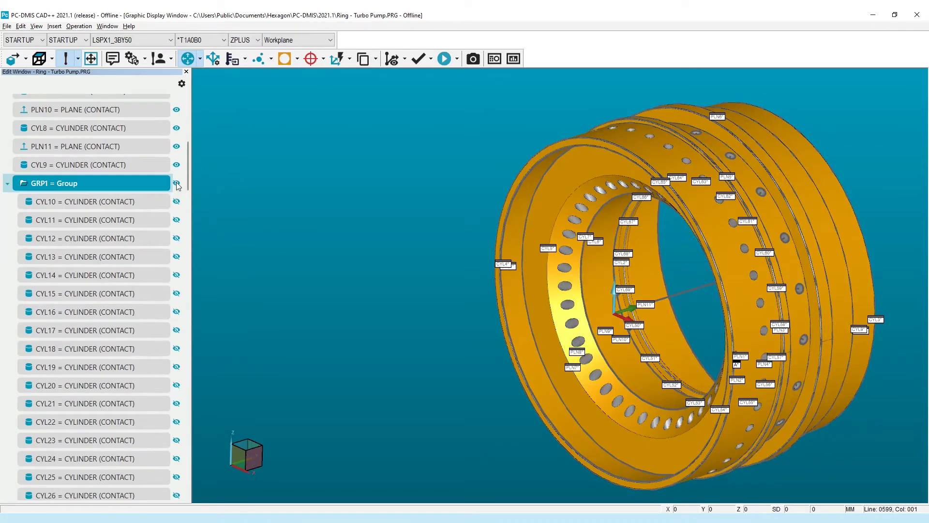
pyautogui.click(177, 186)
pyautogui.doubleClick(164, 185)
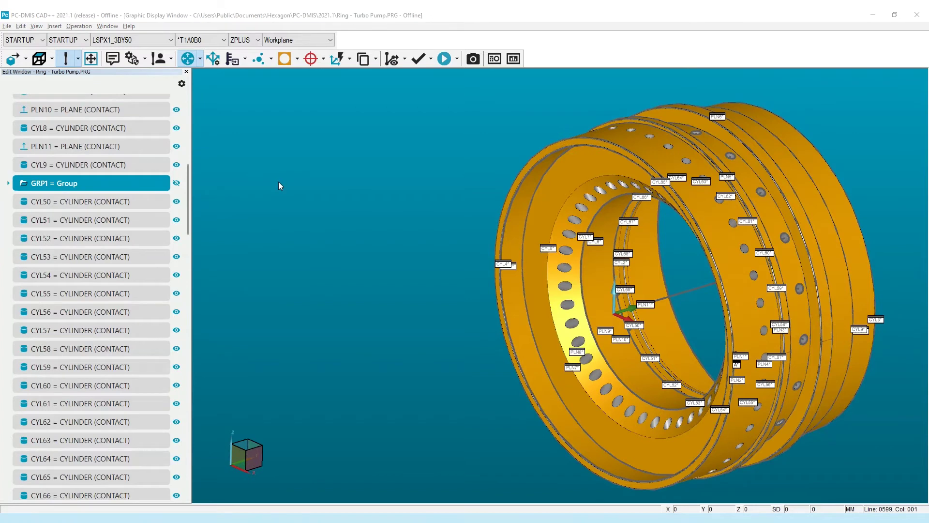
pyautogui.click(144, 202)
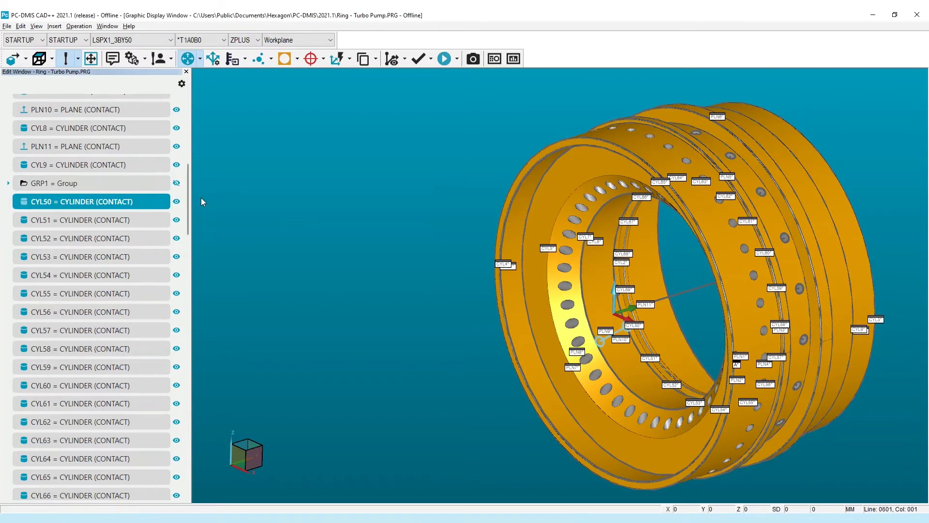
pyautogui.moveTo(187, 186); pyautogui.dragTo(190, 220)
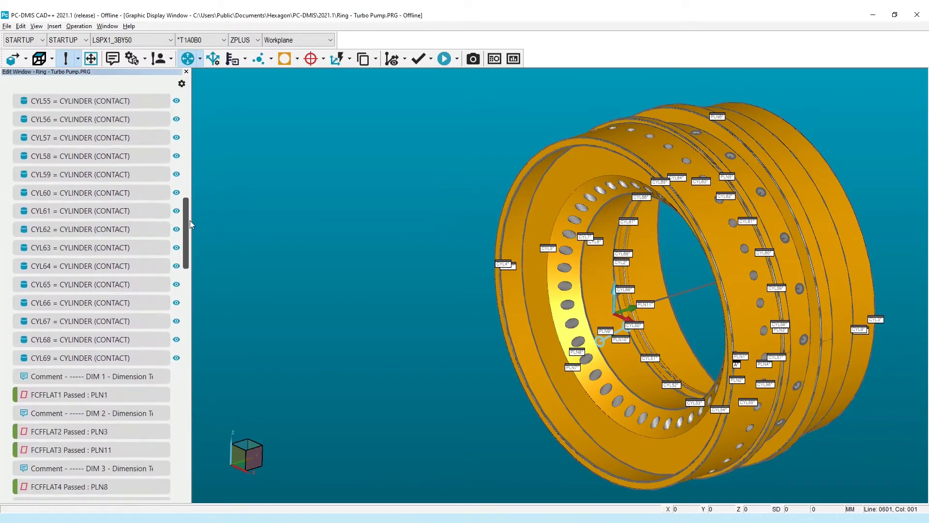
# Extend the selection from CYL50 to CYL69 and group those cylinders alongside GRP1
pyautogui.keyDown('shift'); pyautogui.click(78, 358); pyautogui.keyUp('shift')
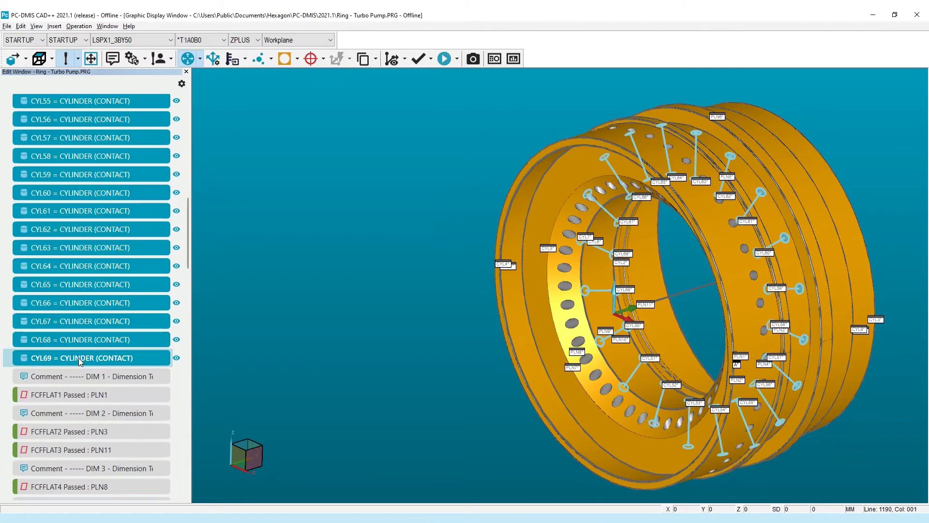
pyautogui.rightClick(90, 303)
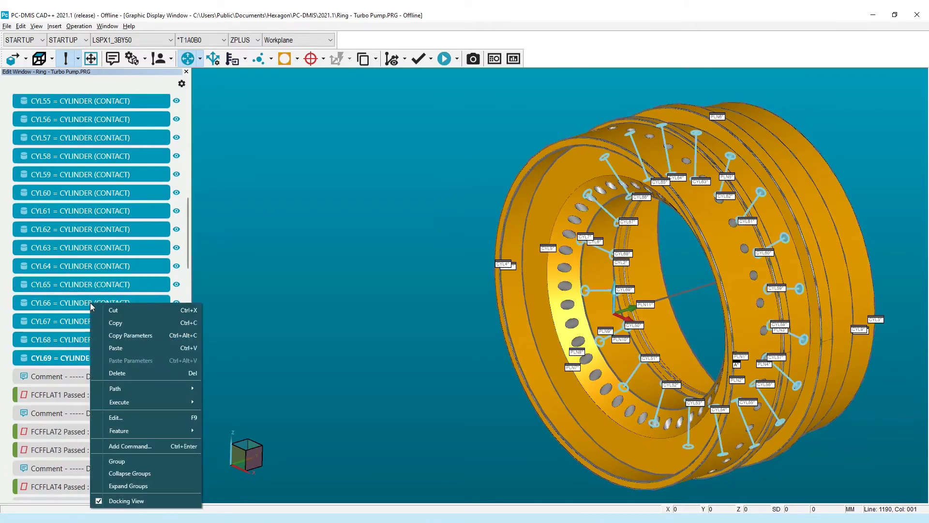
pyautogui.click(140, 460)
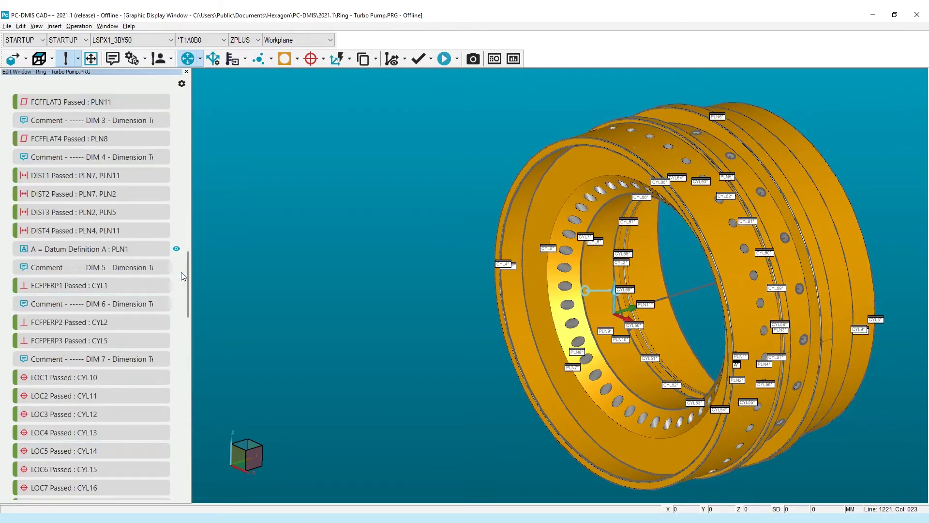
pyautogui.moveTo(187, 273); pyautogui.dragTo(190, 249)
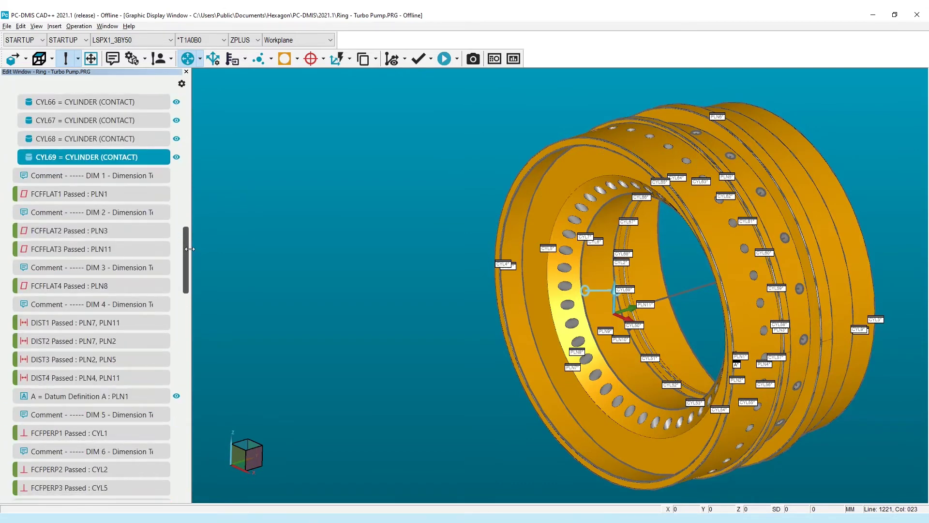
pyautogui.moveTo(123, 191)
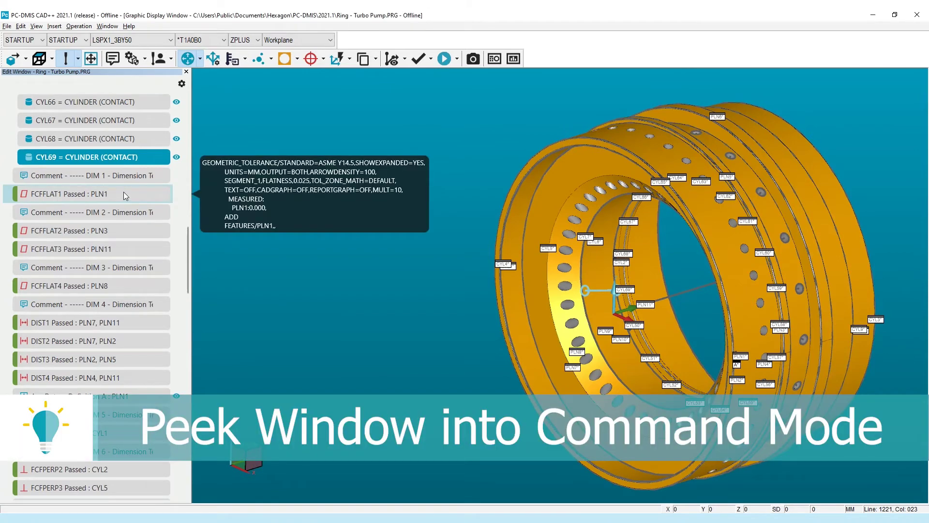
pyautogui.moveTo(126, 234)
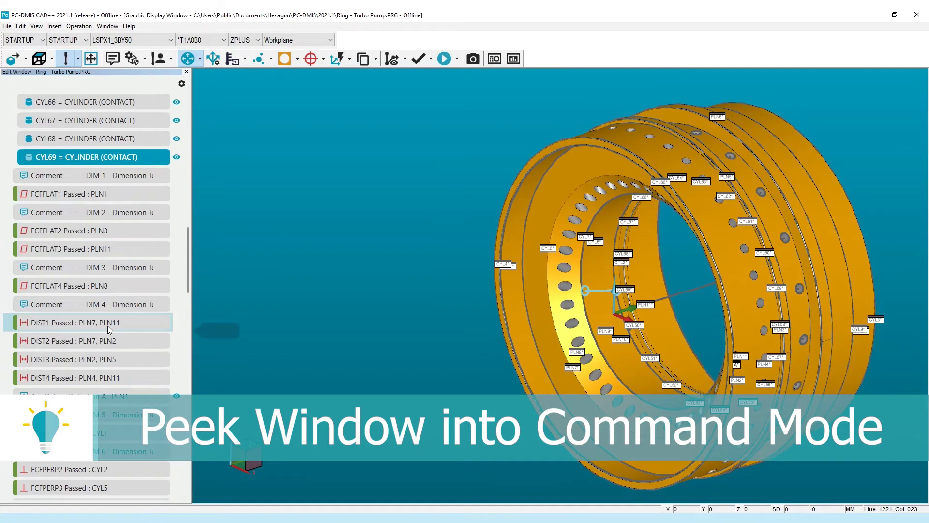
pyautogui.moveTo(107, 326)
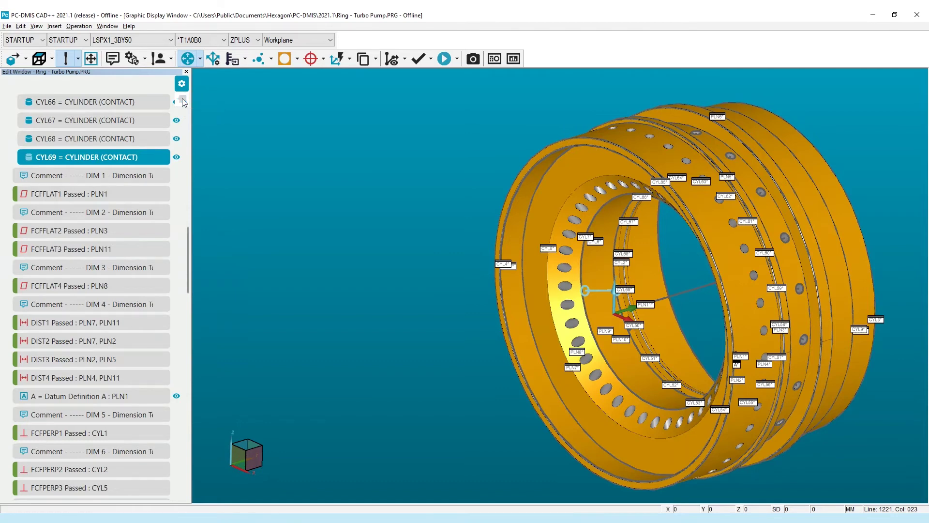
pyautogui.click(120, 321)
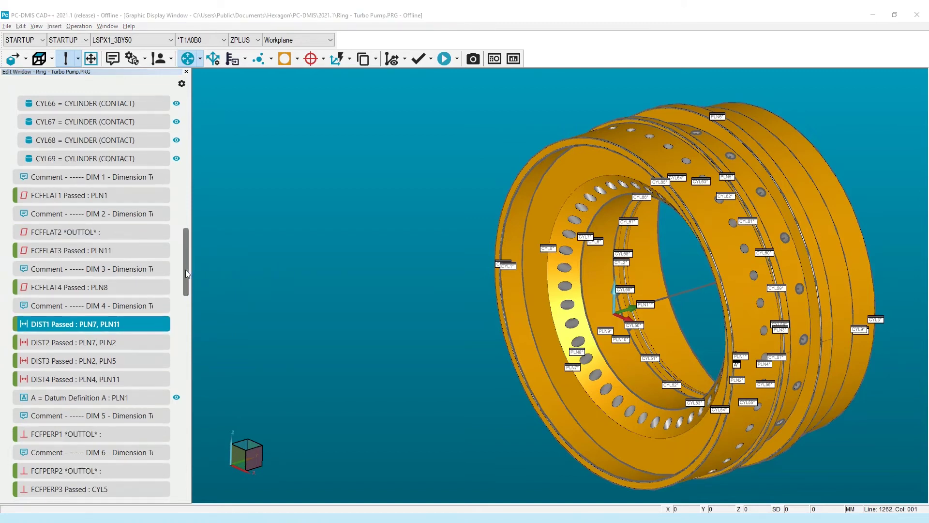
# Scroll to the top of the routine and move PLN1 below CYL1
pyautogui.scroll(5, 184, 269)
pyautogui.scroll(15, 181, 98)
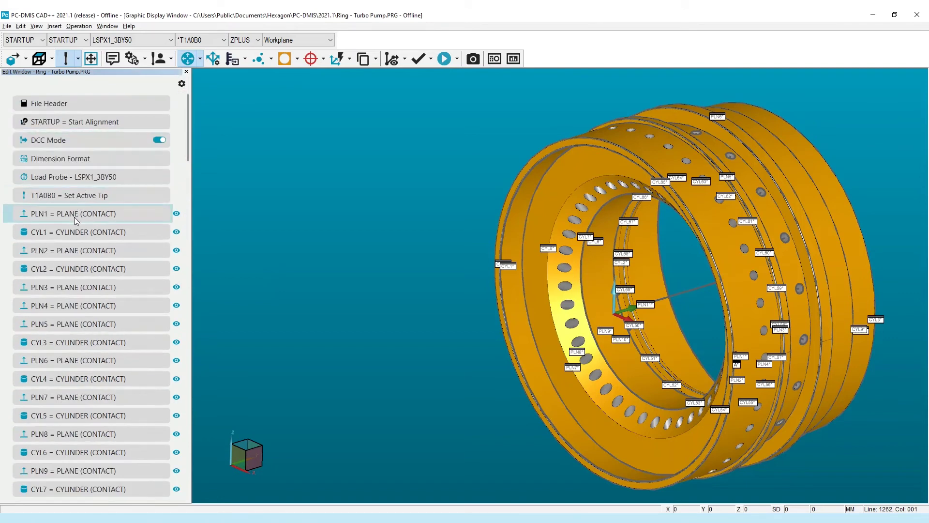
pyautogui.moveTo(74, 217); pyautogui.dragTo(75, 239)
# Move PLN3 through PLN5 above CYL2 in the feature list
pyautogui.click(75, 288)
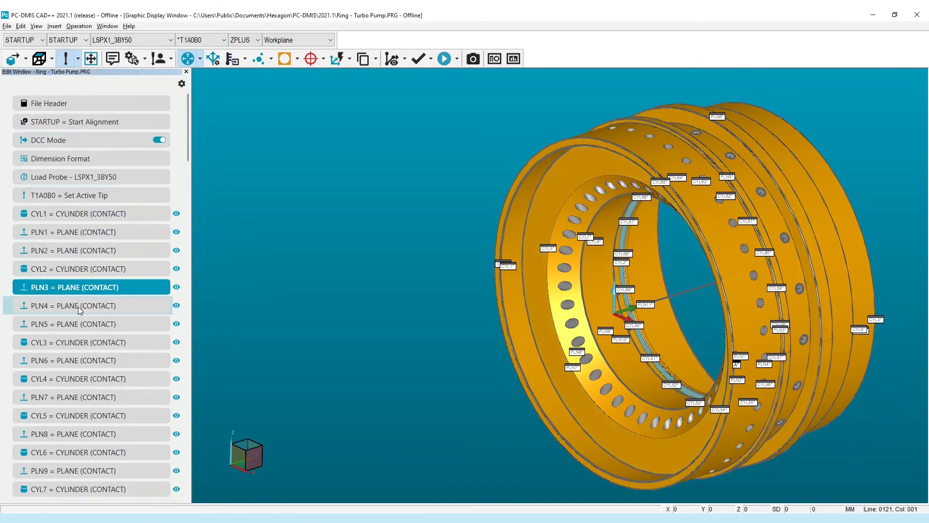
pyautogui.keyDown('shift'); pyautogui.click(73, 323); pyautogui.keyUp('shift')
pyautogui.moveTo(66, 285); pyautogui.dragTo(76, 250)
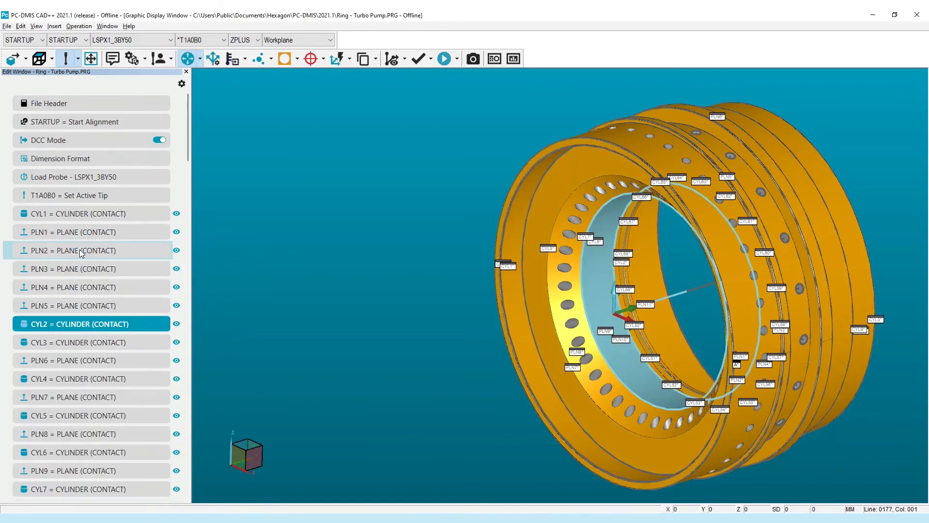
pyautogui.moveTo(186, 127); pyautogui.dragTo(191, 176)
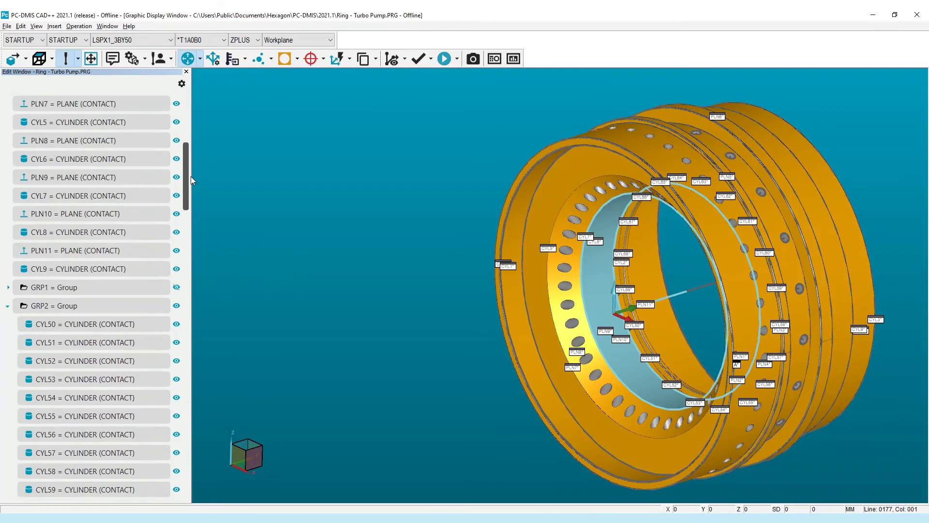
pyautogui.click(8, 287)
pyautogui.click(92, 177)
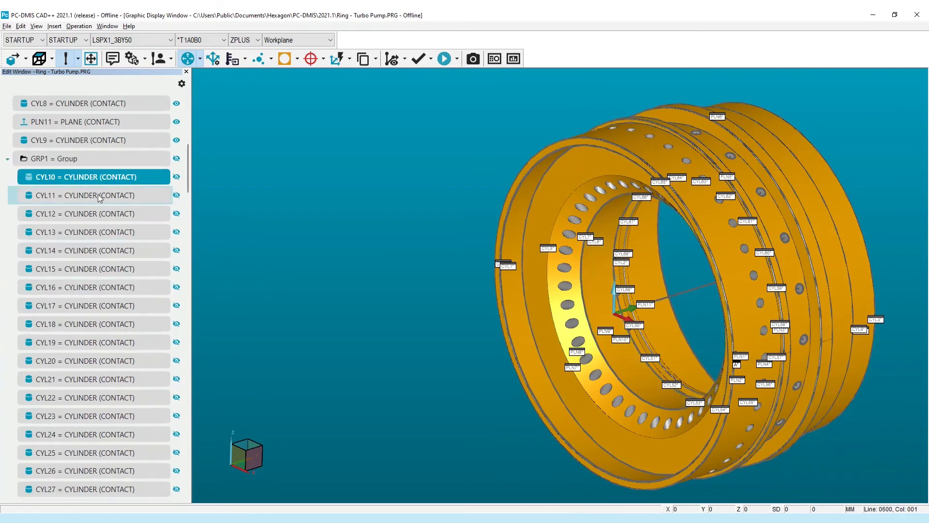
# Turn on Path Lines for CYL10–CYL13, then adjust CYL13 through its context menu
pyautogui.keyDown('shift'); pyautogui.click(89, 235); pyautogui.keyUp('shift')
pyautogui.rightClick(90, 235)
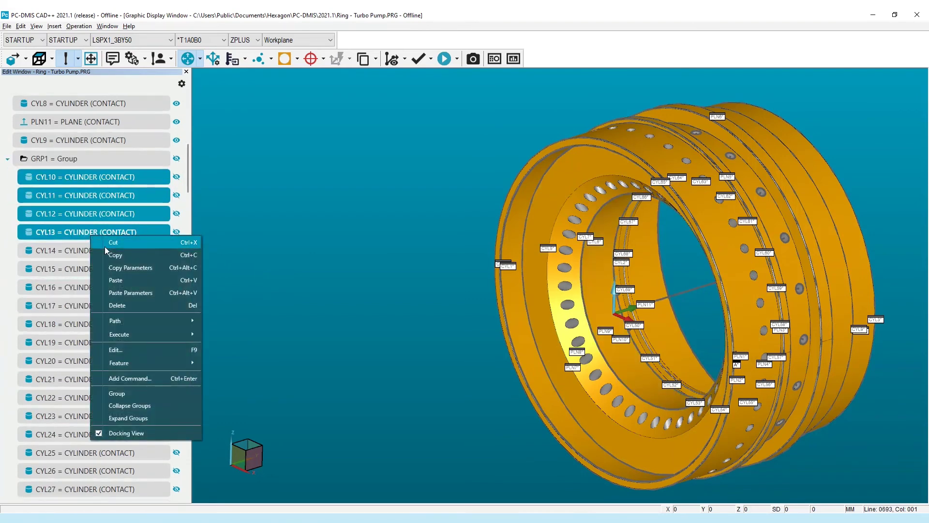
pyautogui.moveTo(135, 318)
pyautogui.click(233, 321)
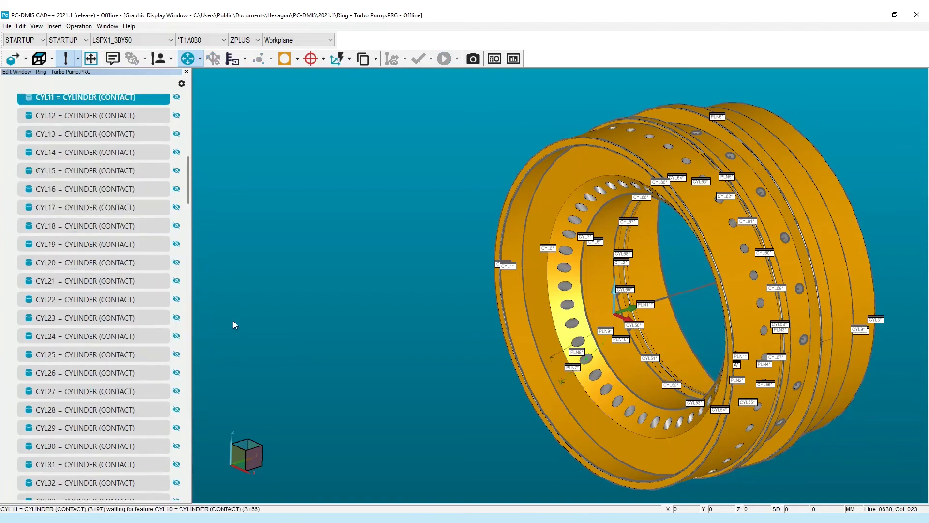
pyautogui.scroll(2, 121, 175)
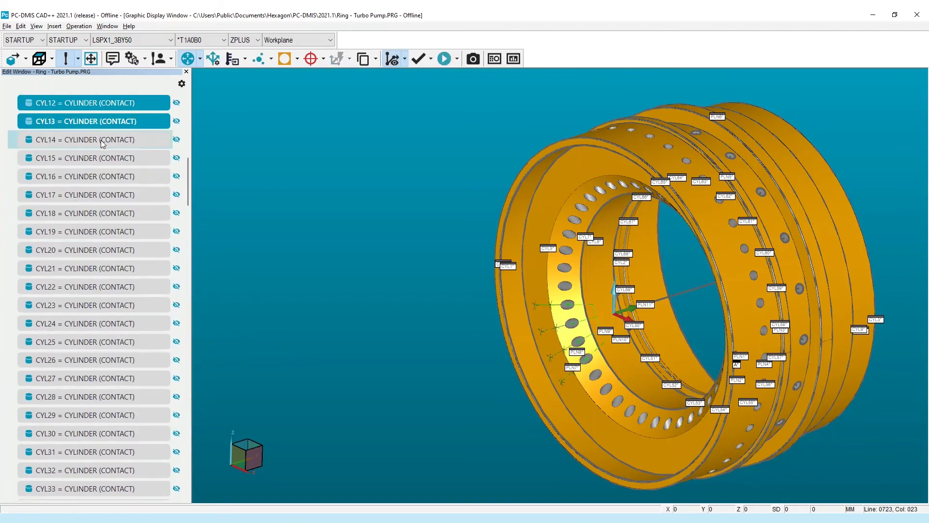
pyautogui.click(91, 169)
pyautogui.rightClick(91, 168)
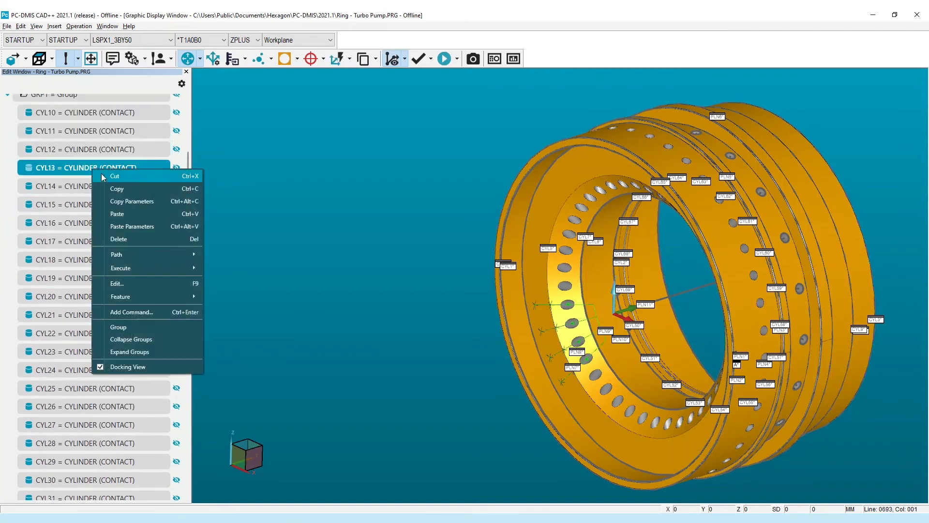
pyautogui.click(95, 153)
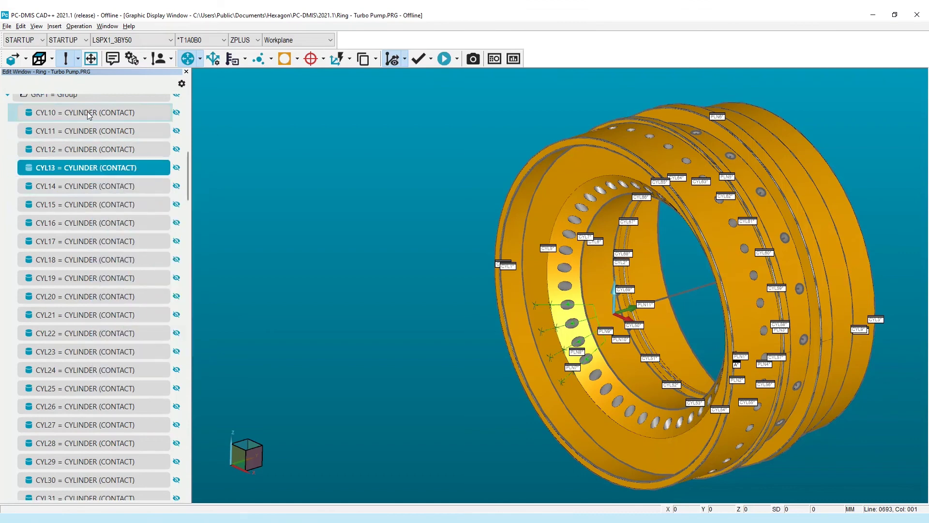
# Select CYL14 through CYL49 and pick an entry from their context menu
pyautogui.click(88, 187)
pyautogui.moveTo(186, 175); pyautogui.dragTo(188, 236)
pyautogui.keyDown('shift'); pyautogui.click(103, 328); pyautogui.keyUp('shift')
pyautogui.rightClick(104, 324)
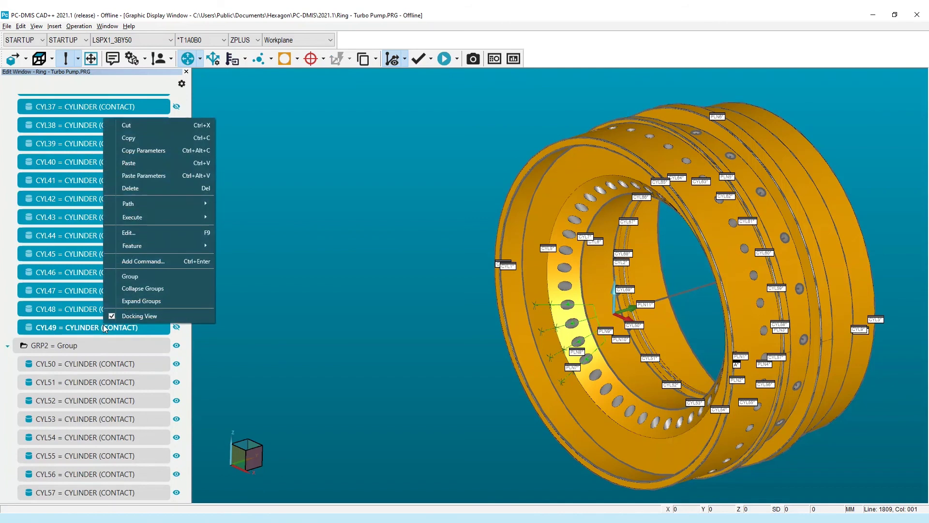
pyautogui.click(147, 176)
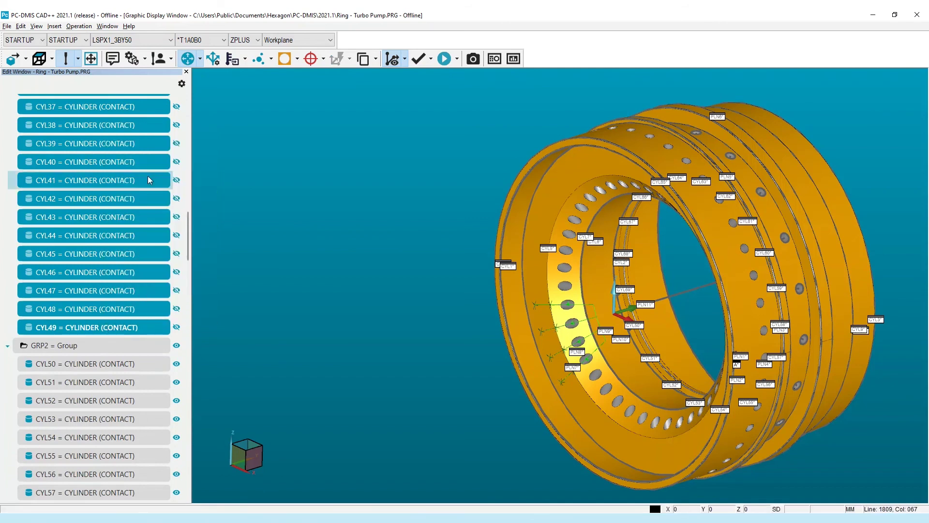